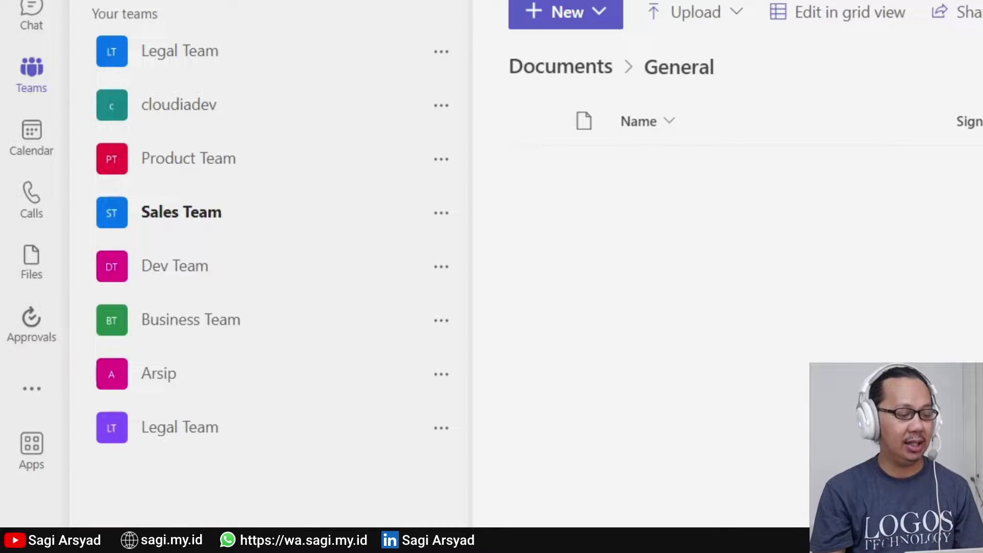
- Expand the cloudiadev team and open the file list of its General channel
{"action": "left_click", "coordinate": [86, 51]}
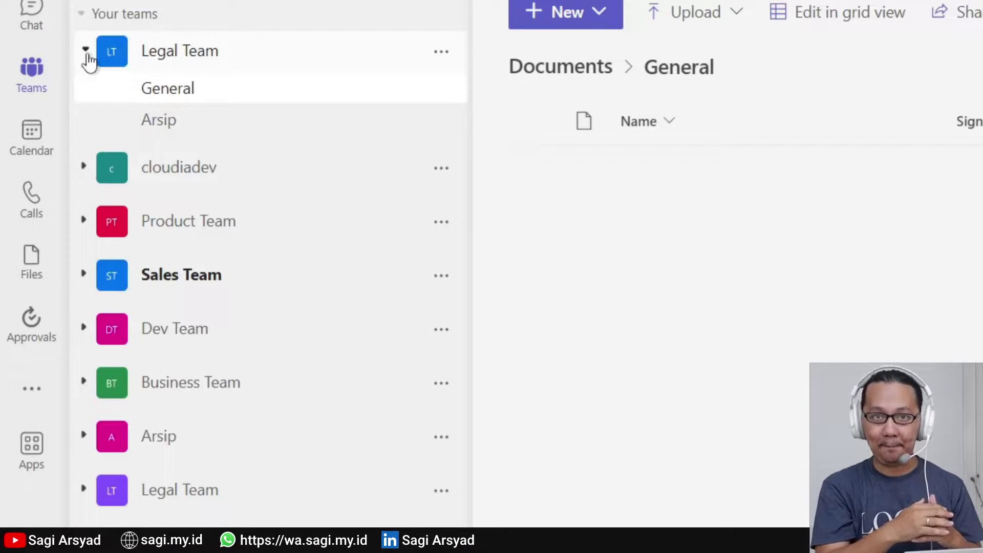
{"action": "left_click", "coordinate": [85, 51]}
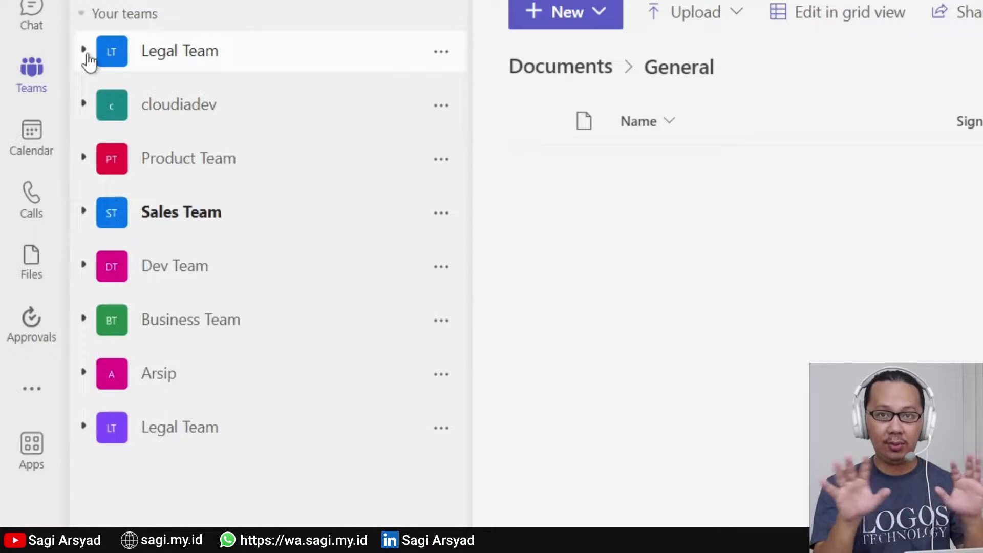
{"action": "left_click", "coordinate": [82, 120]}
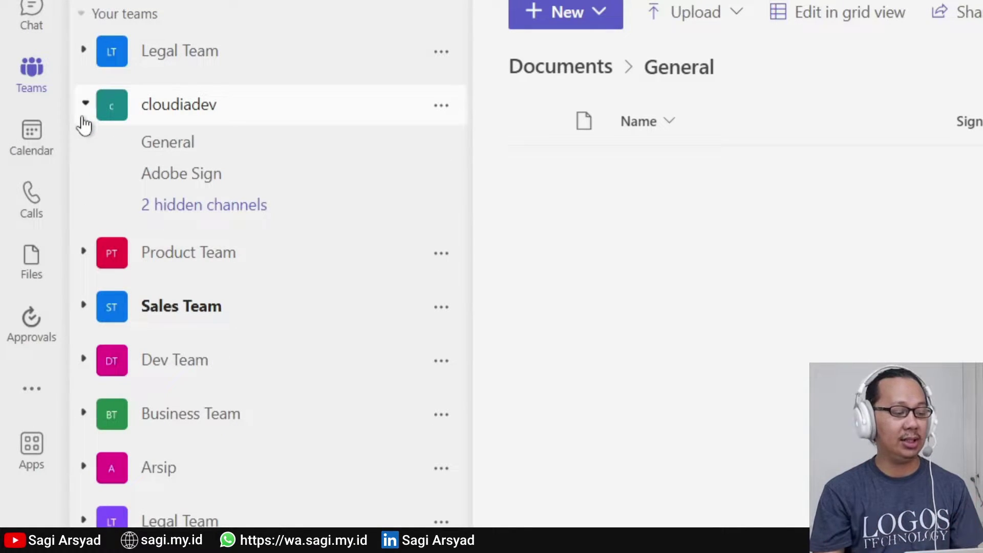
{"action": "left_click", "coordinate": [176, 148]}
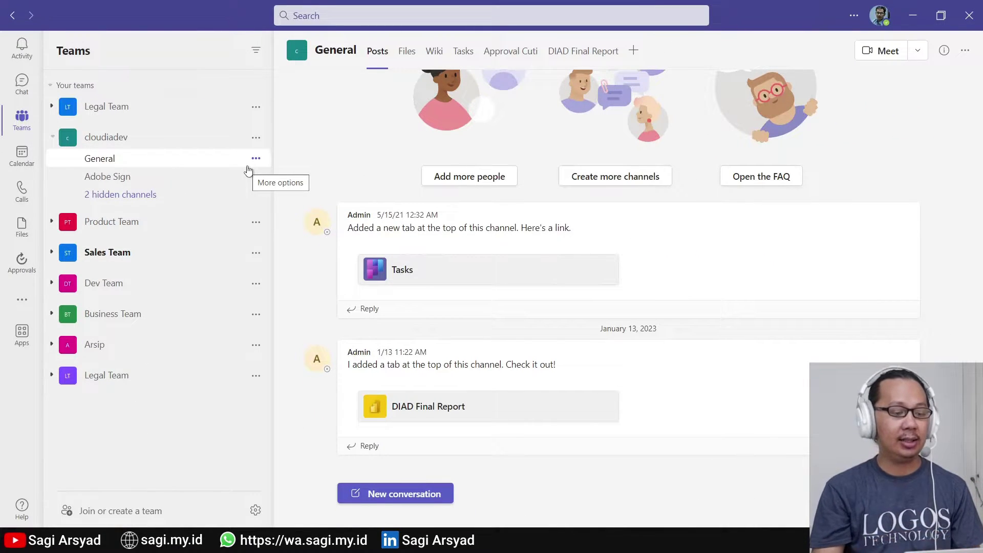
{"action": "left_click", "coordinate": [406, 61]}
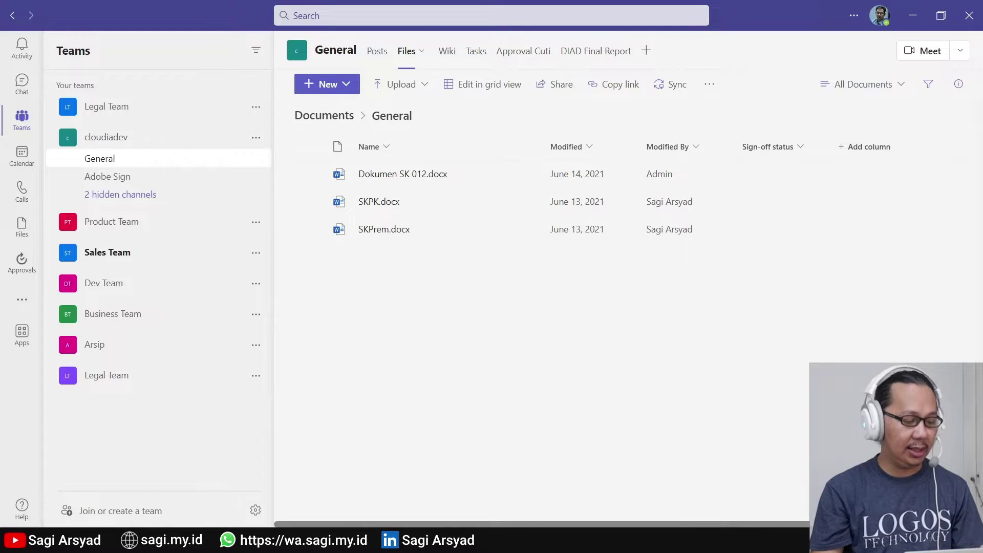
- Upload Kontrak_no2a.docx from the computer's Documents folder to the General channel's files
{"action": "left_click", "coordinate": [143, 540]}
{"action": "left_click_drag", "start_coordinate": [362, 89], "coordinate": [476, 319]}
{"action": "left_click_drag", "start_coordinate": [423, 400], "coordinate": [517, 272]}
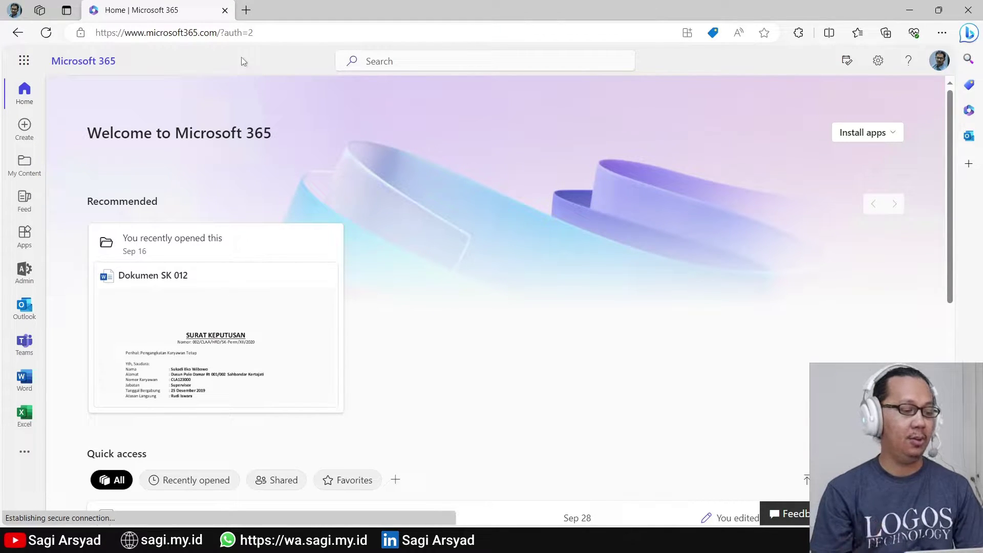
- Switch to Microsoft 365 in the browser, launch SharePoint and open the cloudiadev site
{"action": "left_click", "coordinate": [23, 62]}
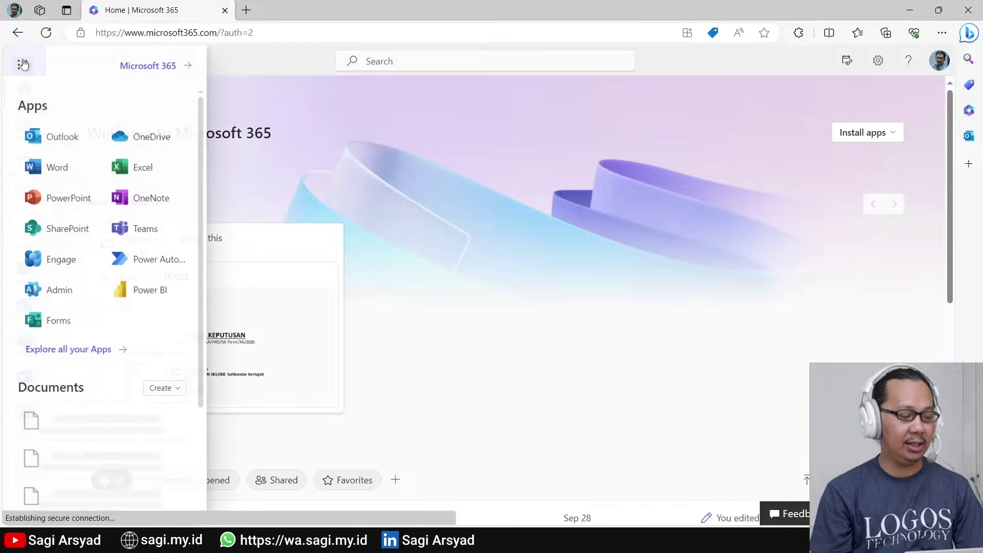
{"action": "left_click", "coordinate": [65, 230]}
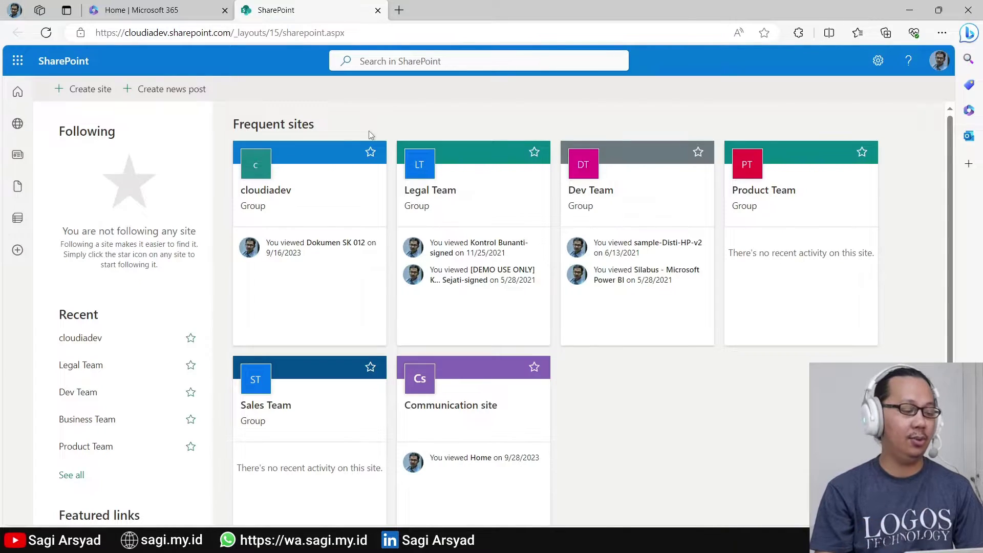
{"action": "left_click", "coordinate": [12, 134]}
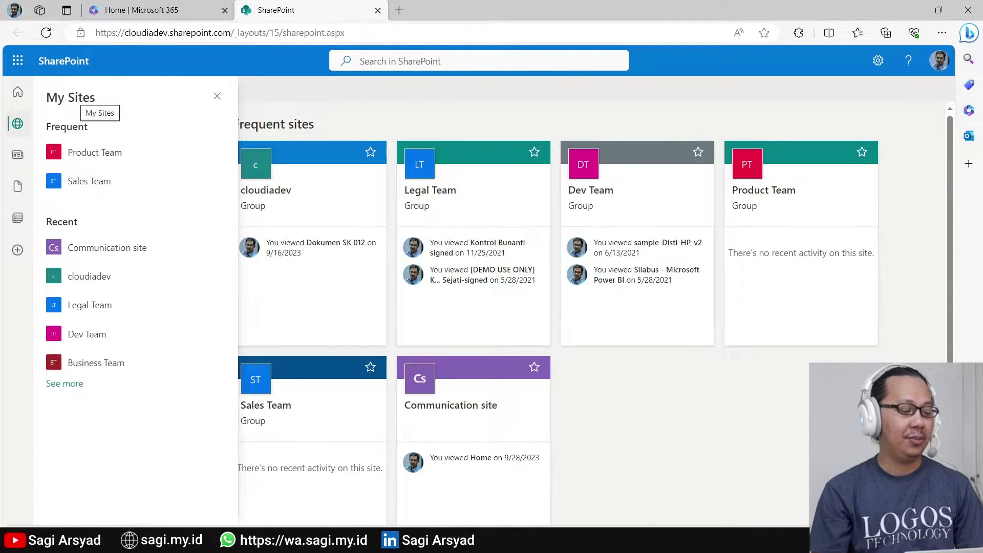
{"action": "left_click", "coordinate": [297, 114]}
{"action": "left_click", "coordinate": [282, 193]}
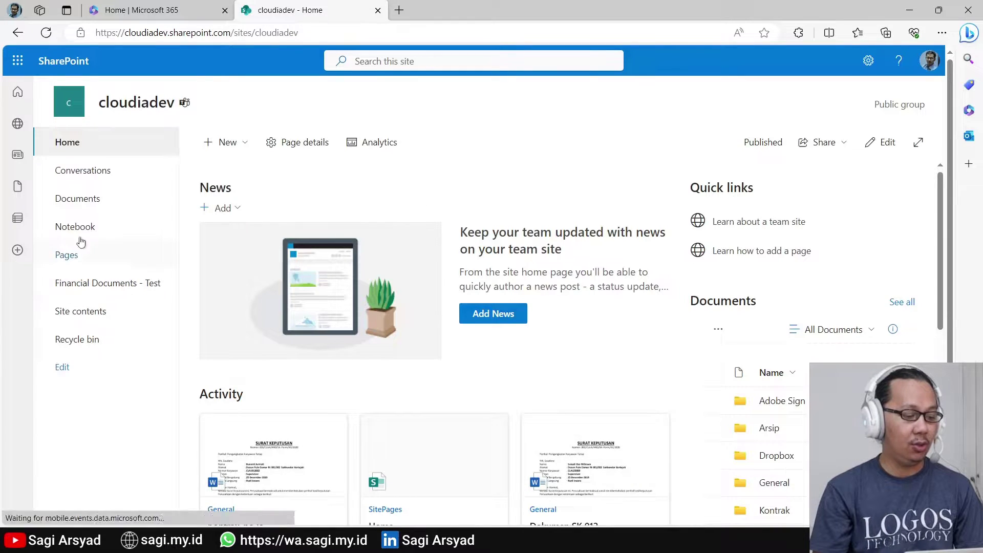
- Open the General channel folder in the cloudiadev site's Documents library
{"action": "left_click", "coordinate": [81, 210]}
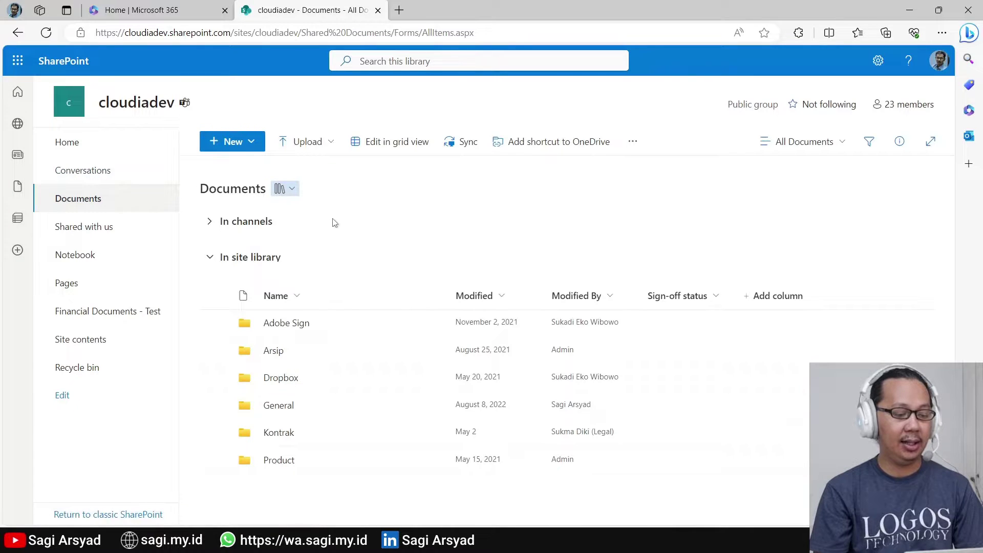
{"action": "left_click", "coordinate": [212, 221]}
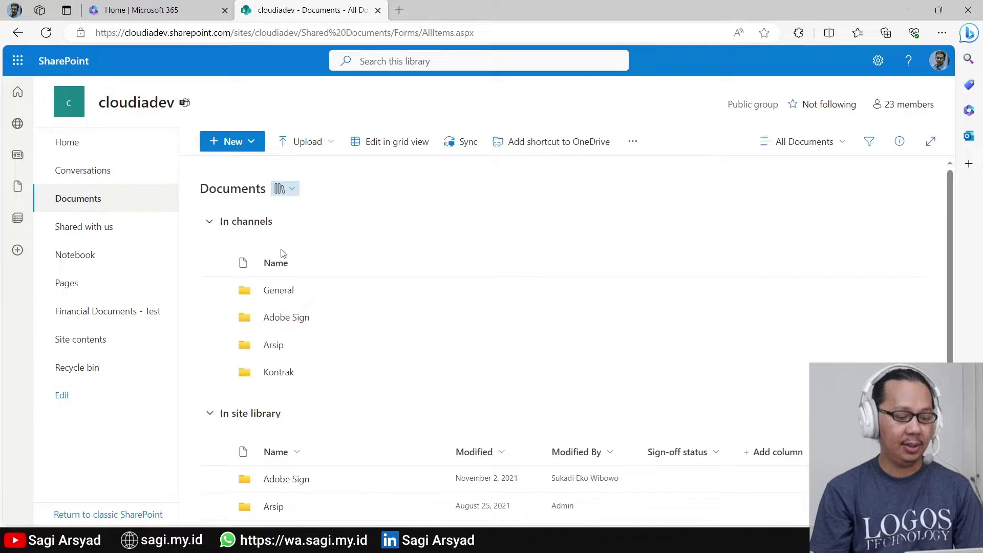
{"action": "left_click", "coordinate": [281, 289]}
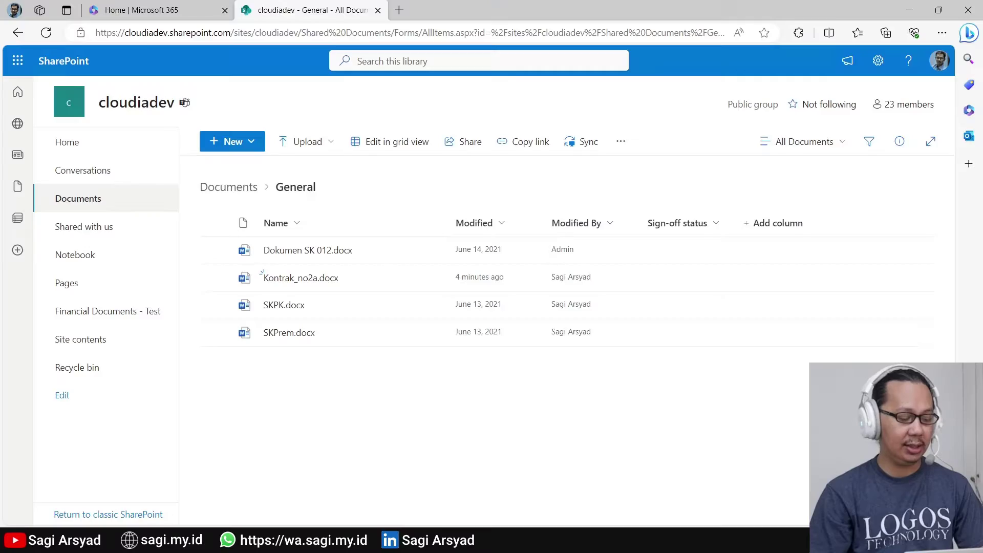
- Upload Kontrak3 (1).docx from the local Documents folder into the SharePoint General folder
{"action": "key", "text": "alt+Tab"}
{"action": "left_click", "coordinate": [409, 419], "text": "ctrl"}
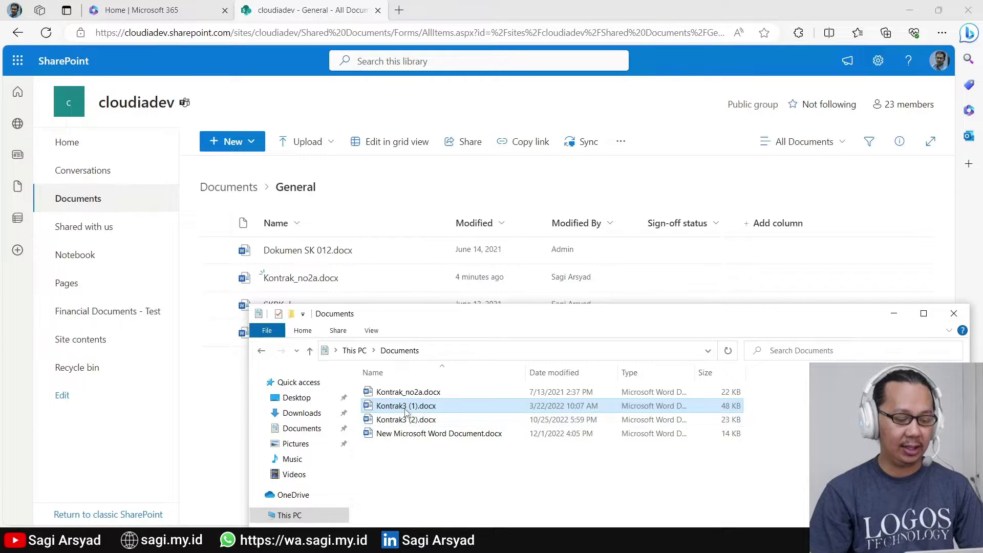
{"action": "left_click_drag", "start_coordinate": [408, 419], "coordinate": [216, 388]}
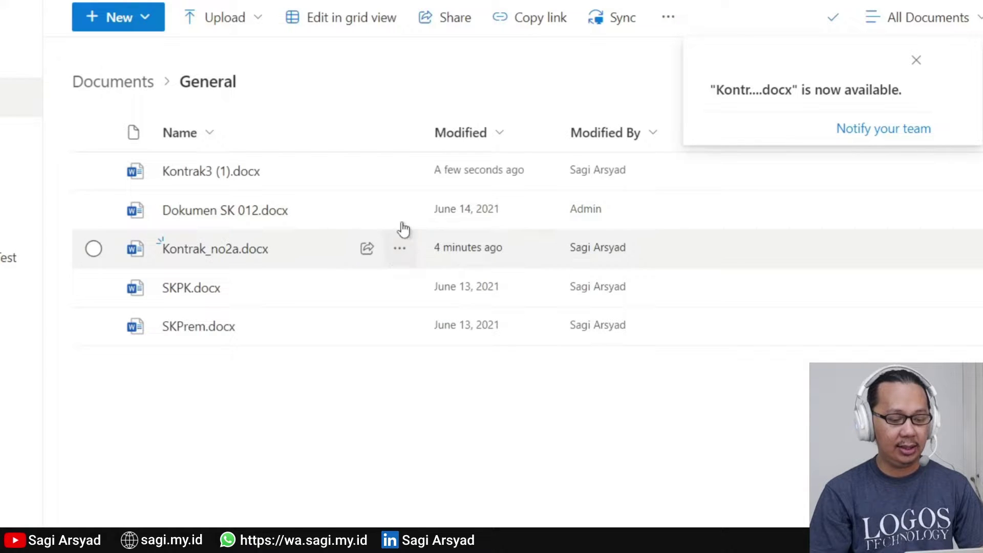
- Share Kontrak3 (1).docx with a colleague from the organization and send the invitation
{"action": "left_click", "coordinate": [399, 174]}
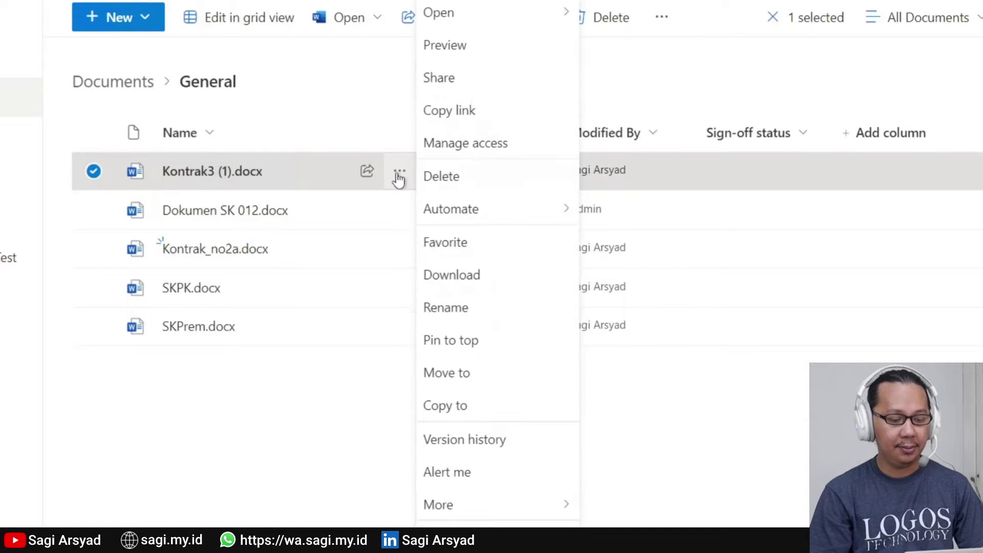
{"action": "left_click", "coordinate": [489, 90]}
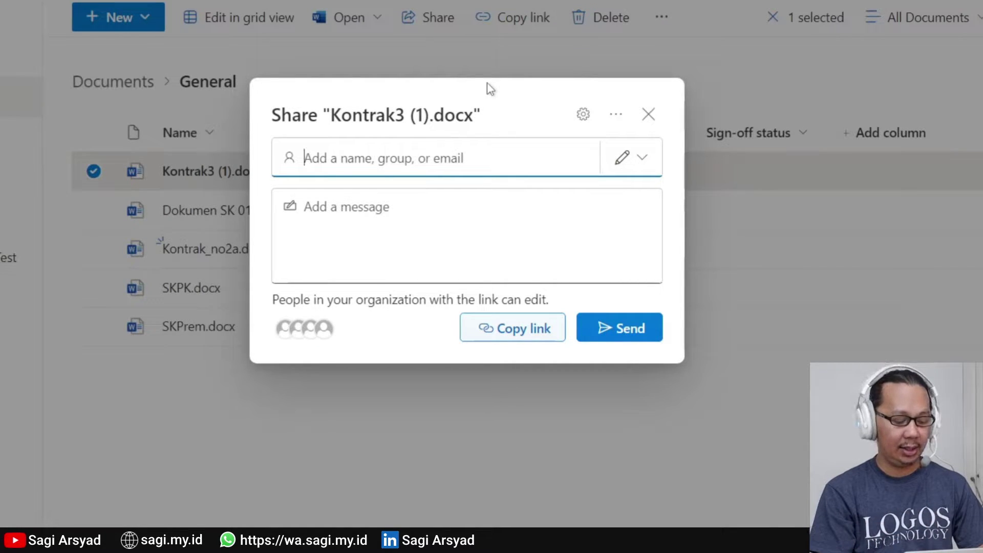
{"action": "type", "text": "putri"}
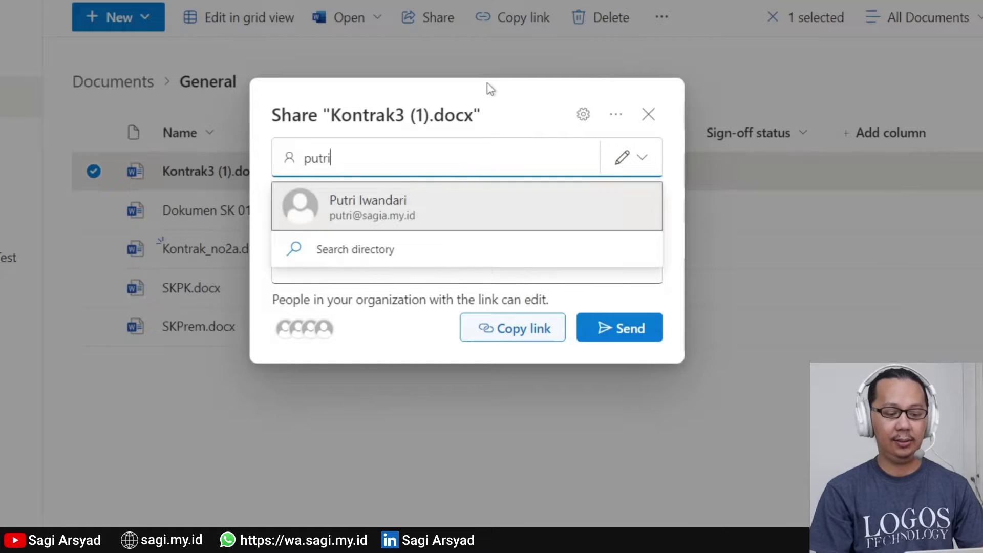
{"action": "left_click", "coordinate": [454, 221]}
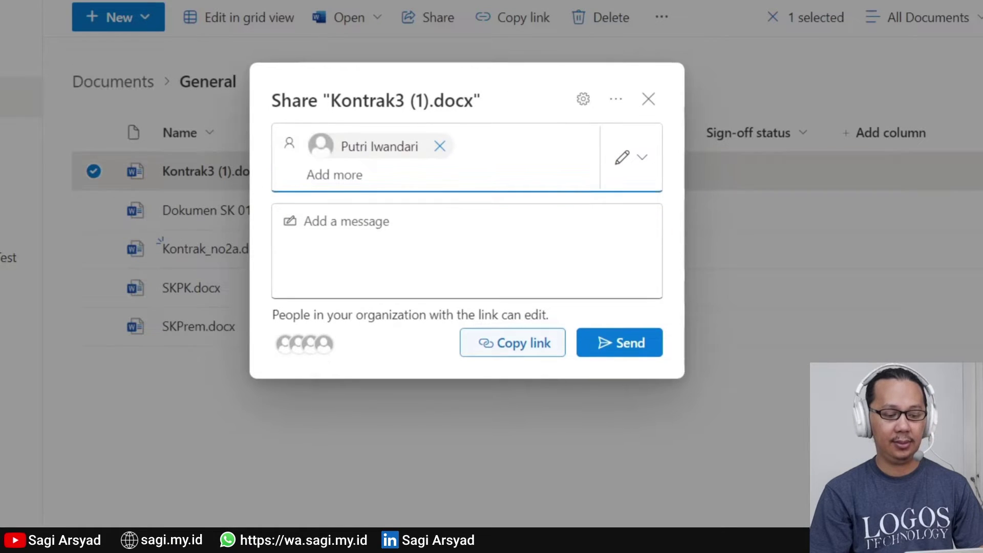
{"action": "left_click", "coordinate": [629, 343]}
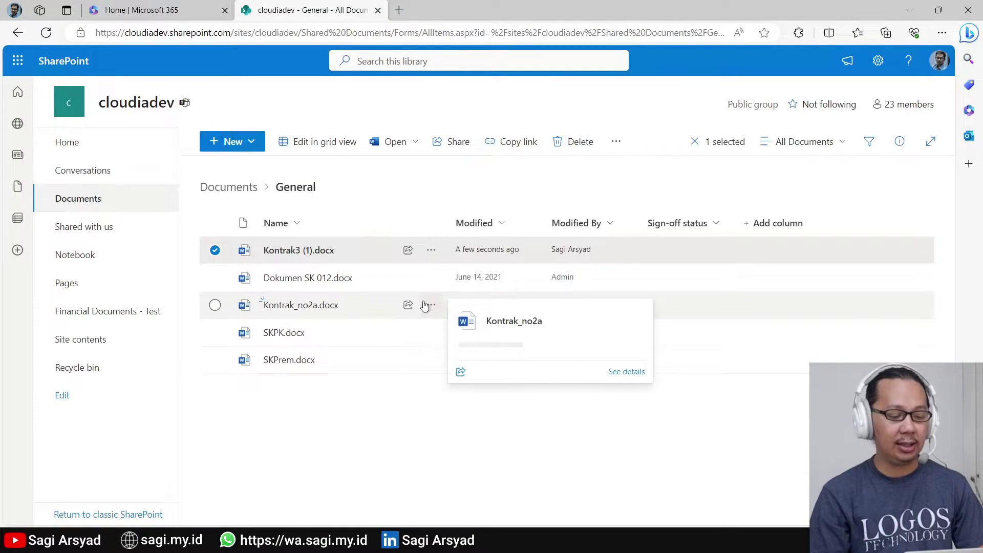
- Download Kontrak_no2a.docx from the SharePoint General folder
{"action": "left_click", "coordinate": [424, 306]}
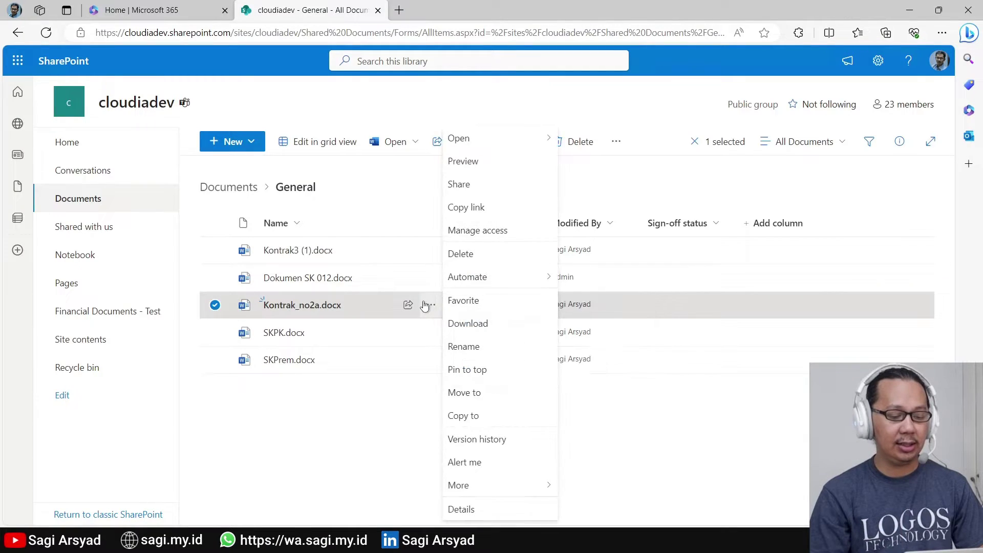
{"action": "left_click", "coordinate": [456, 324]}
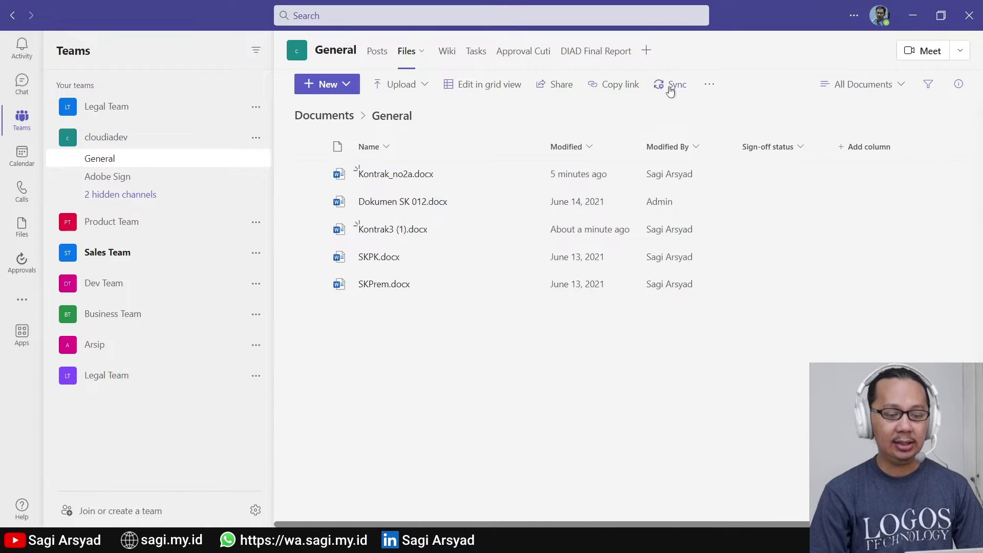
- In Teams, sync the General channel's files to the computer and start signing in to OneDrive
{"action": "left_click", "coordinate": [671, 88]}
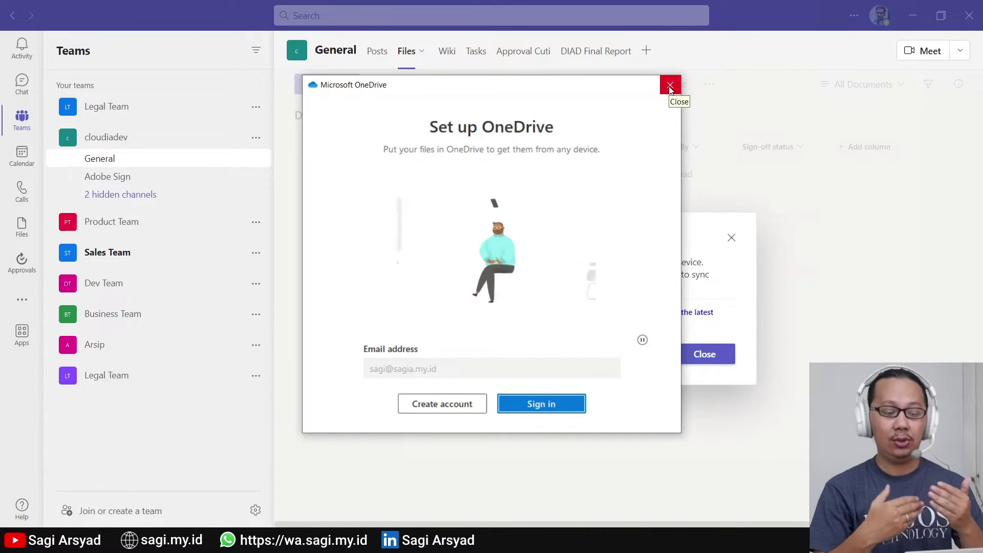
{"action": "left_click", "coordinate": [508, 403]}
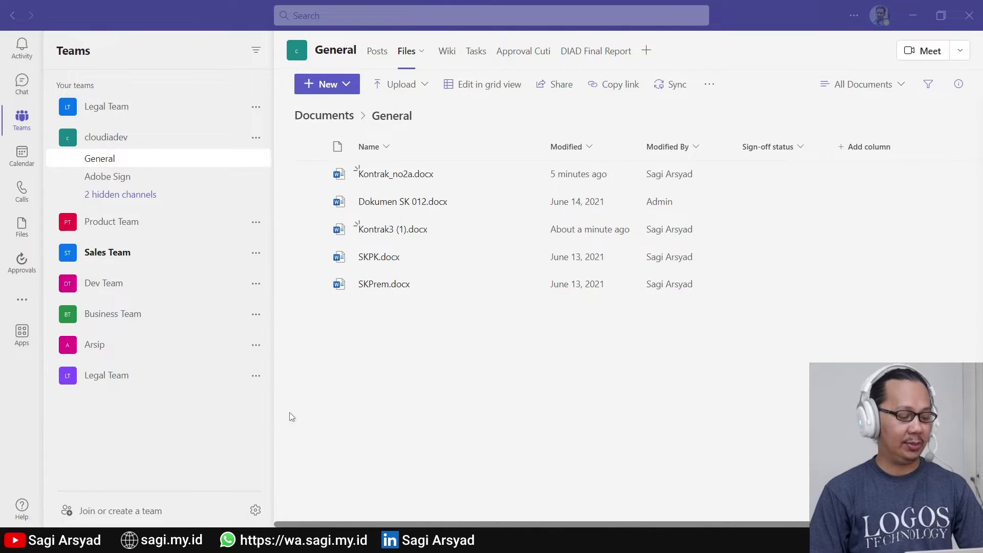
- Switch to File Explorer, browse to the synced cloudiadev - General folder under Cloudia Development and open SKPrem.docx
{"action": "key", "text": "super+e"}
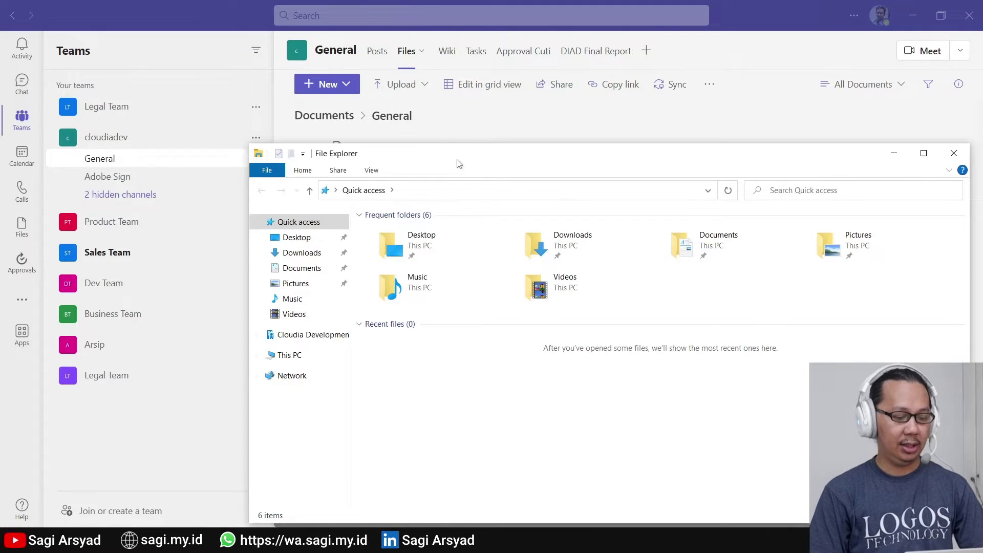
{"action": "double_click", "coordinate": [457, 159]}
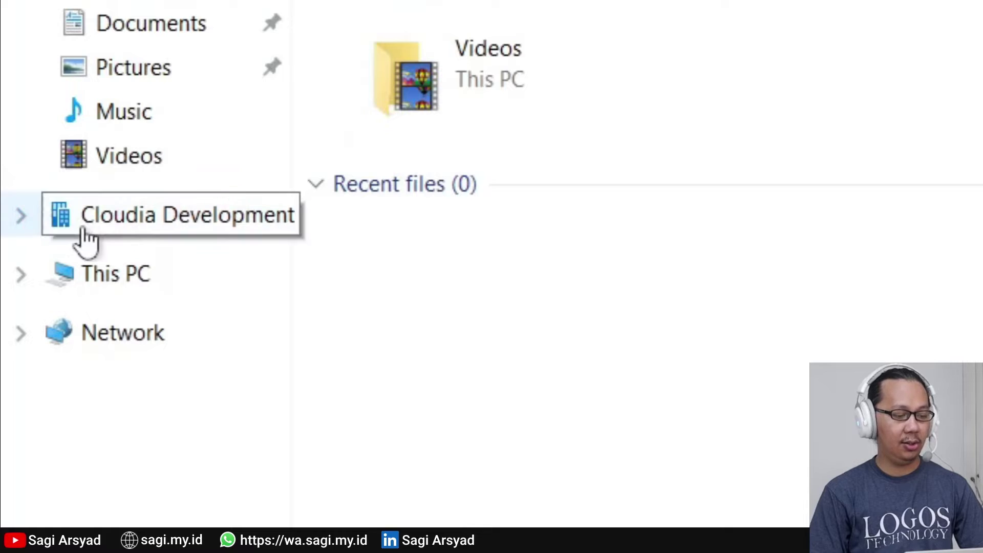
{"action": "left_click", "coordinate": [82, 225]}
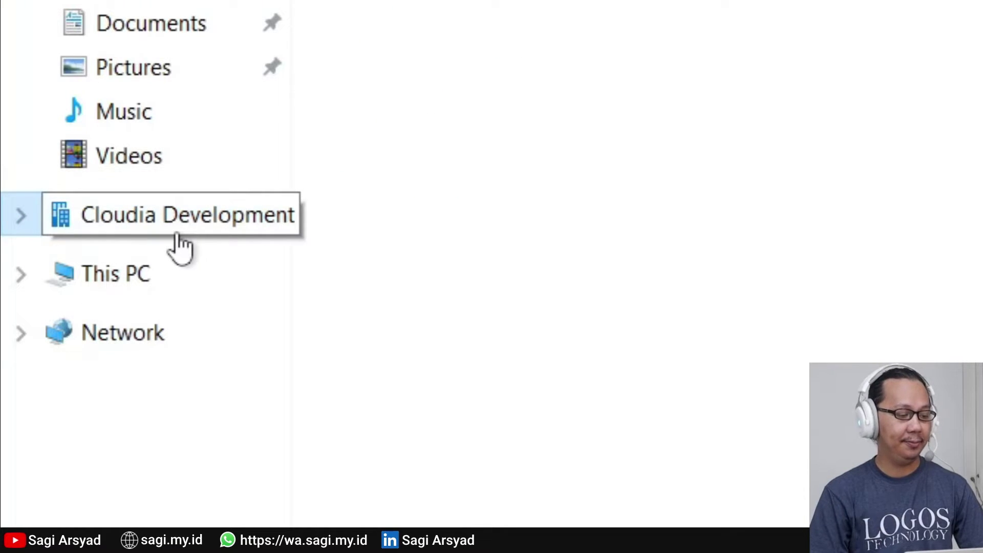
{"action": "left_click", "coordinate": [11, 224]}
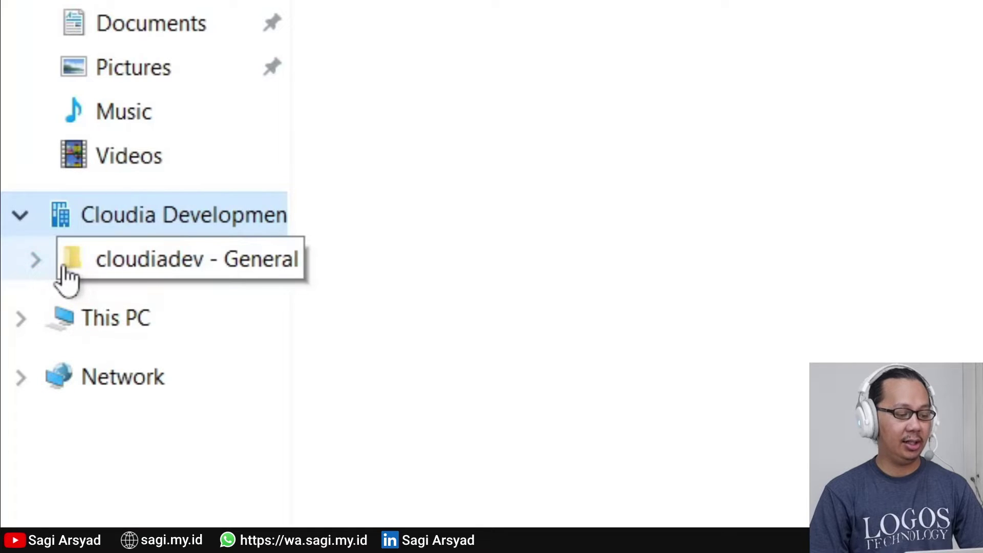
{"action": "left_click", "coordinate": [116, 272]}
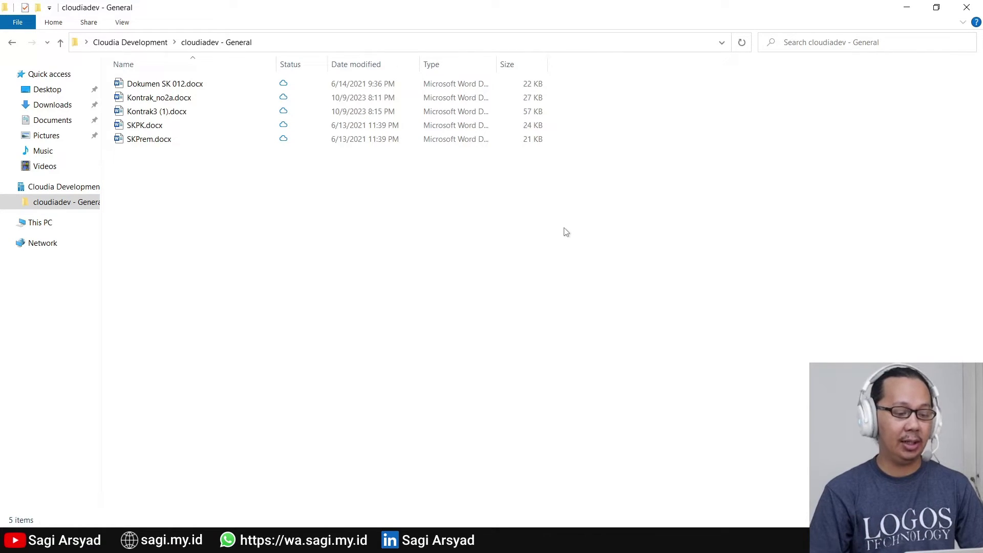
{"action": "double_click", "coordinate": [167, 144]}
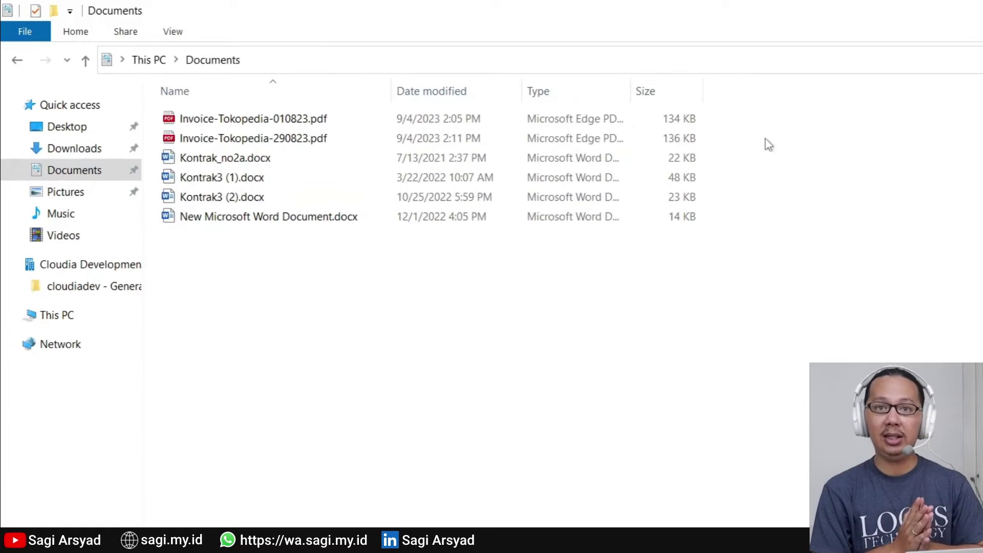
- Copy Invoice-Tokopedia-010823.pdf and Invoice-Tokopedia-290823.pdf from Documents into the synced cloudiadev - General folder
{"action": "left_click_drag", "start_coordinate": [767, 138], "coordinate": [584, 114]}
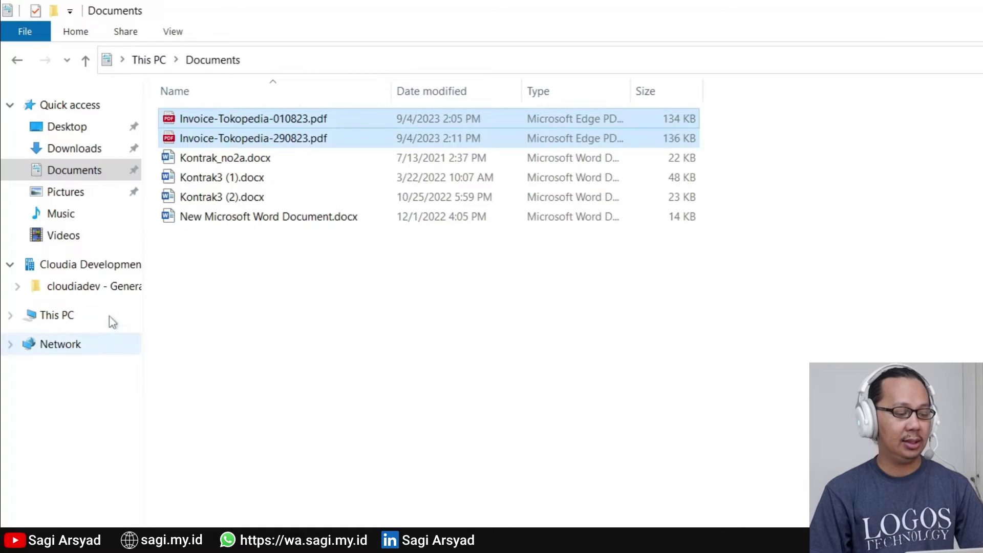
{"action": "left_click", "coordinate": [106, 290]}
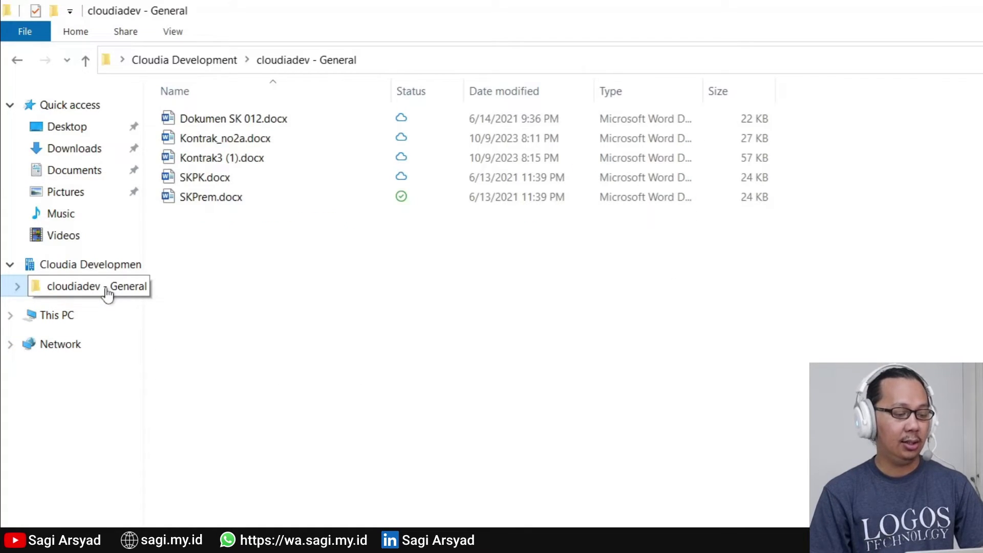
{"action": "right_click", "coordinate": [336, 260]}
{"action": "left_click", "coordinate": [379, 384]}
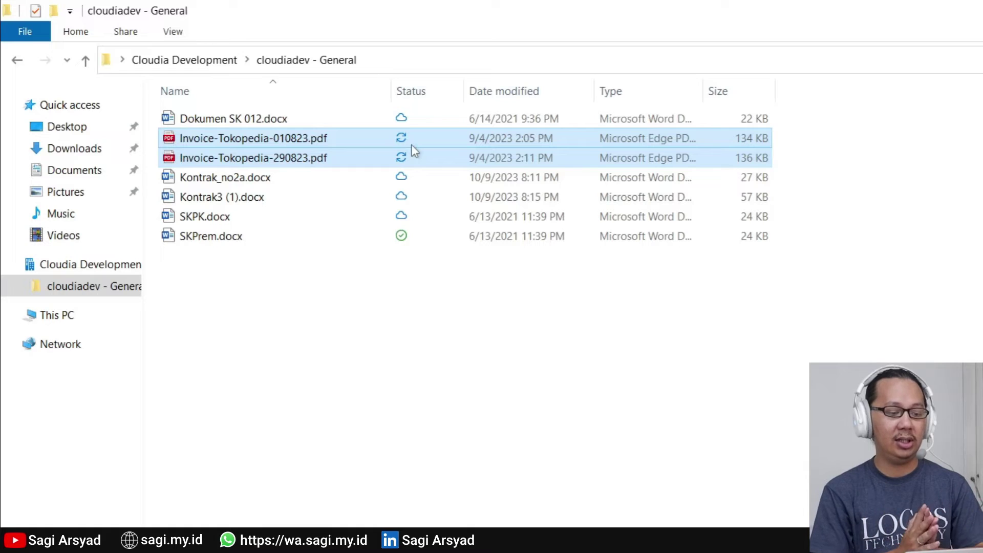
{"action": "left_click", "coordinate": [539, 384]}
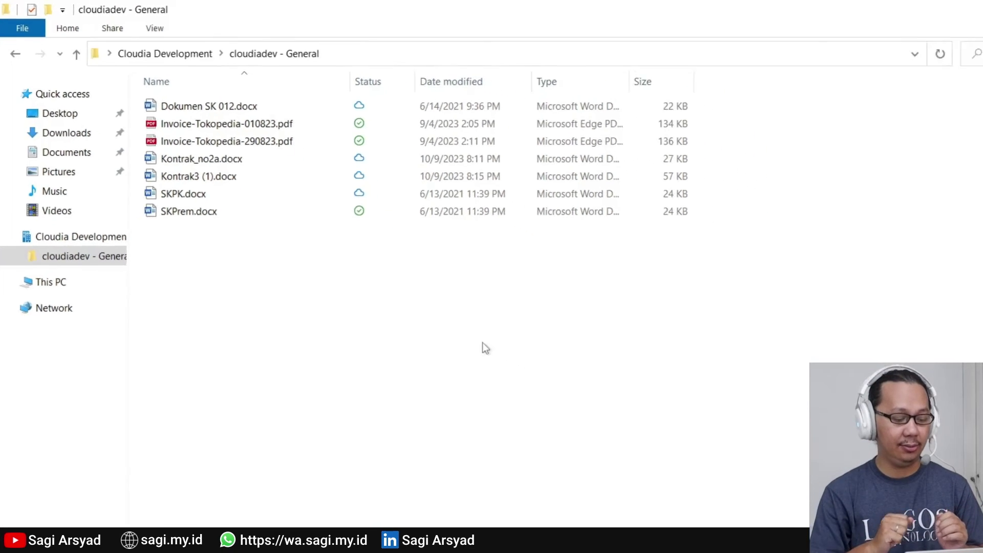
{"action": "left_click", "coordinate": [225, 541]}
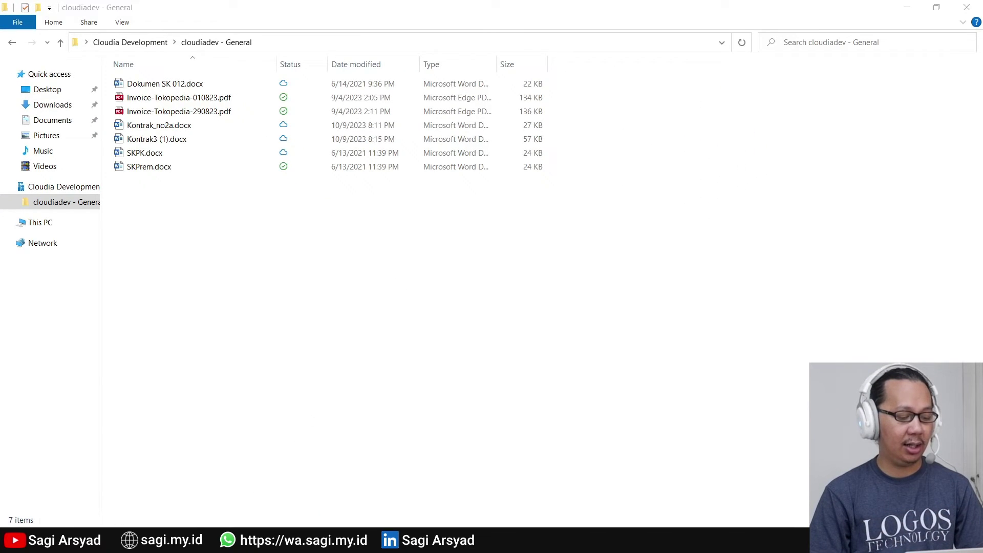